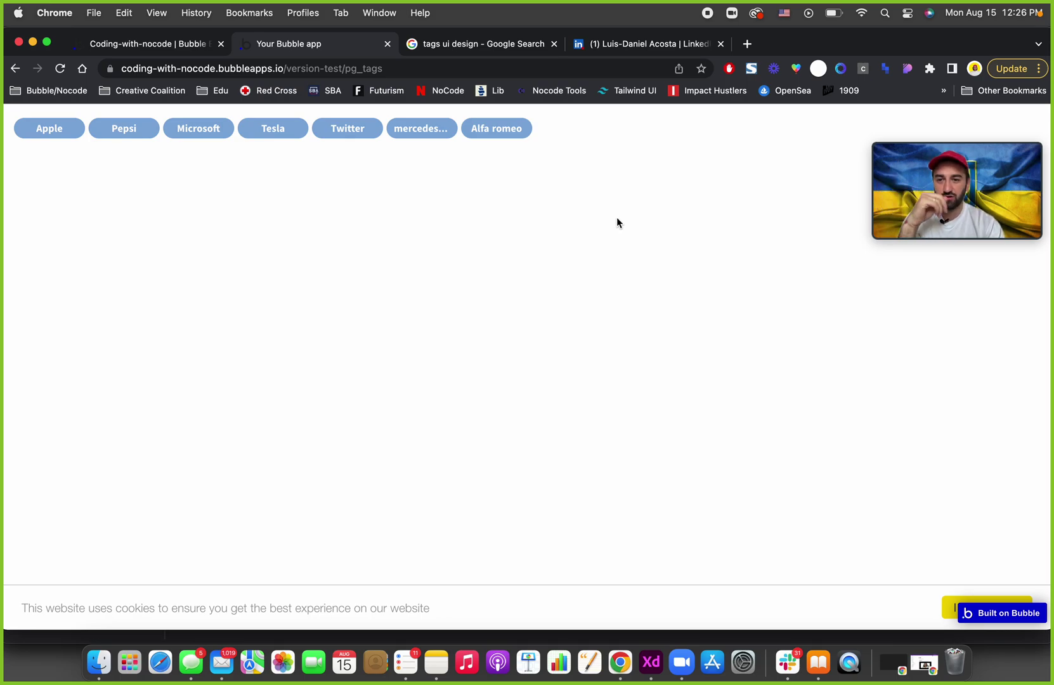
- Compare the tag cloud design reference with the live tag pills, then open the page's context menu
{"action": "left_click", "coordinate": [466, 43]}
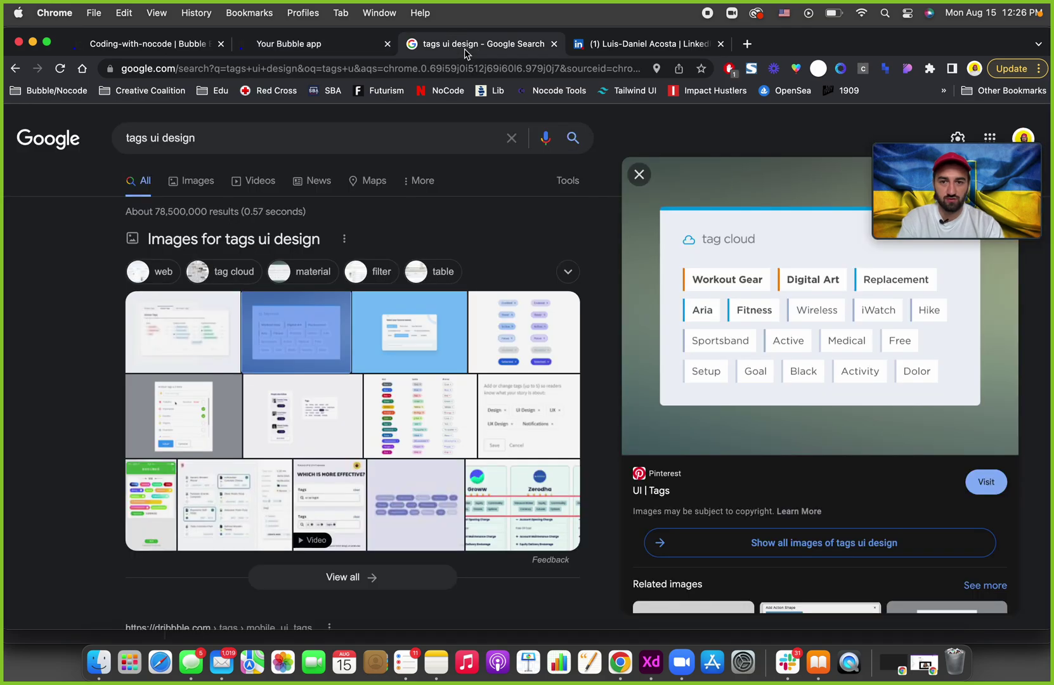
{"action": "left_click_drag", "start_coordinate": [955, 157], "coordinate": [93, 339]}
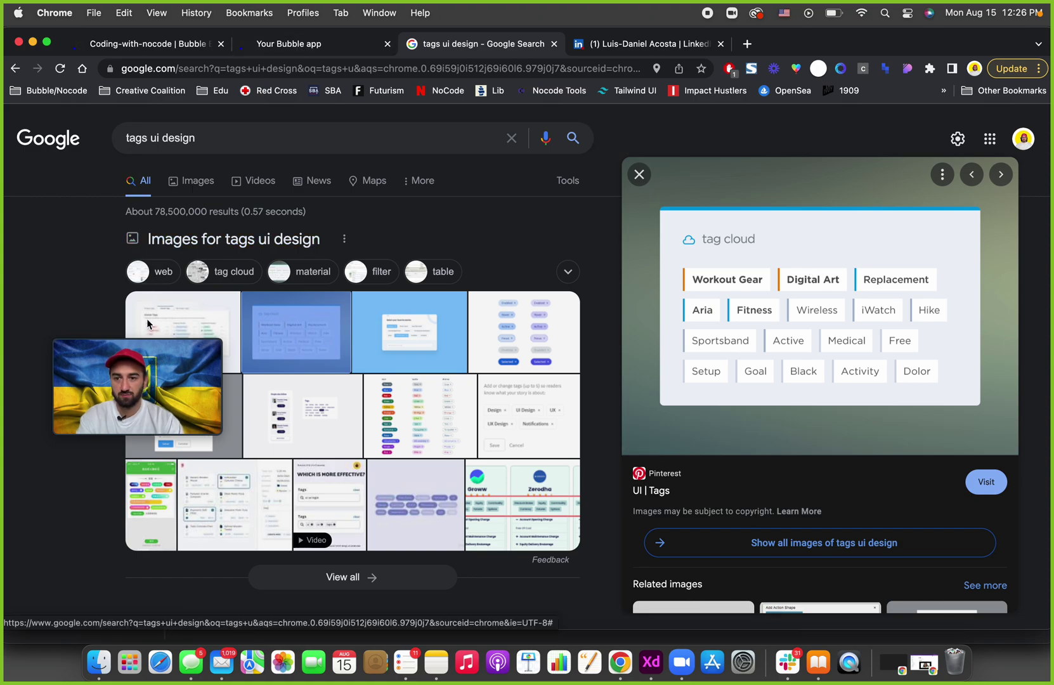
{"action": "left_click_drag", "start_coordinate": [136, 330], "coordinate": [890, 314]}
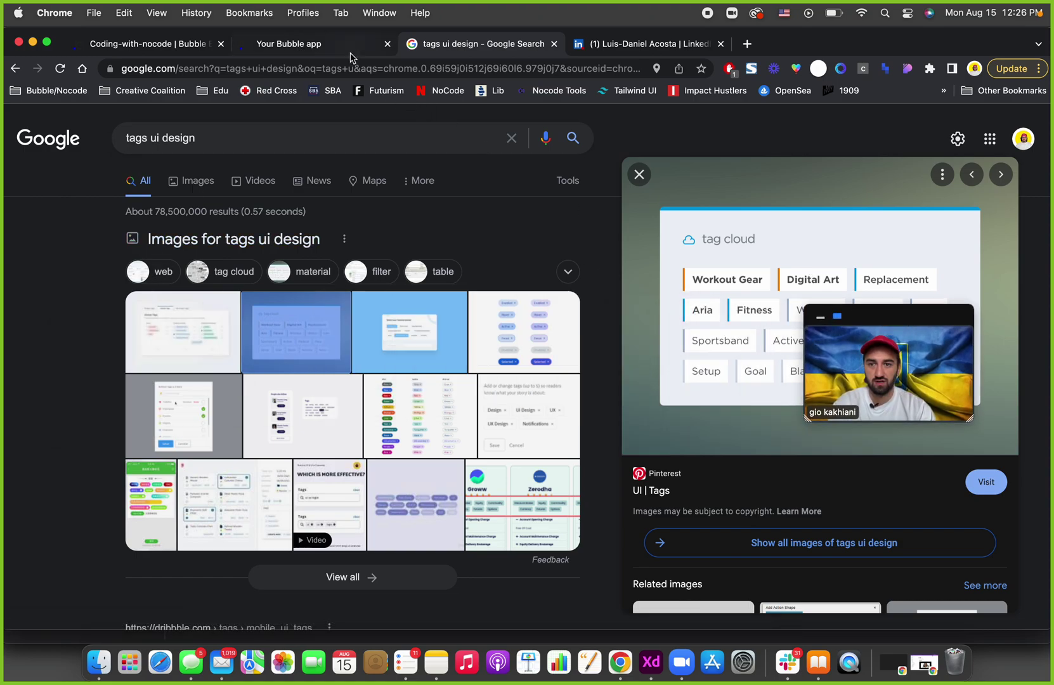
{"action": "left_click", "coordinate": [289, 44]}
{"action": "right_click", "coordinate": [550, 141]}
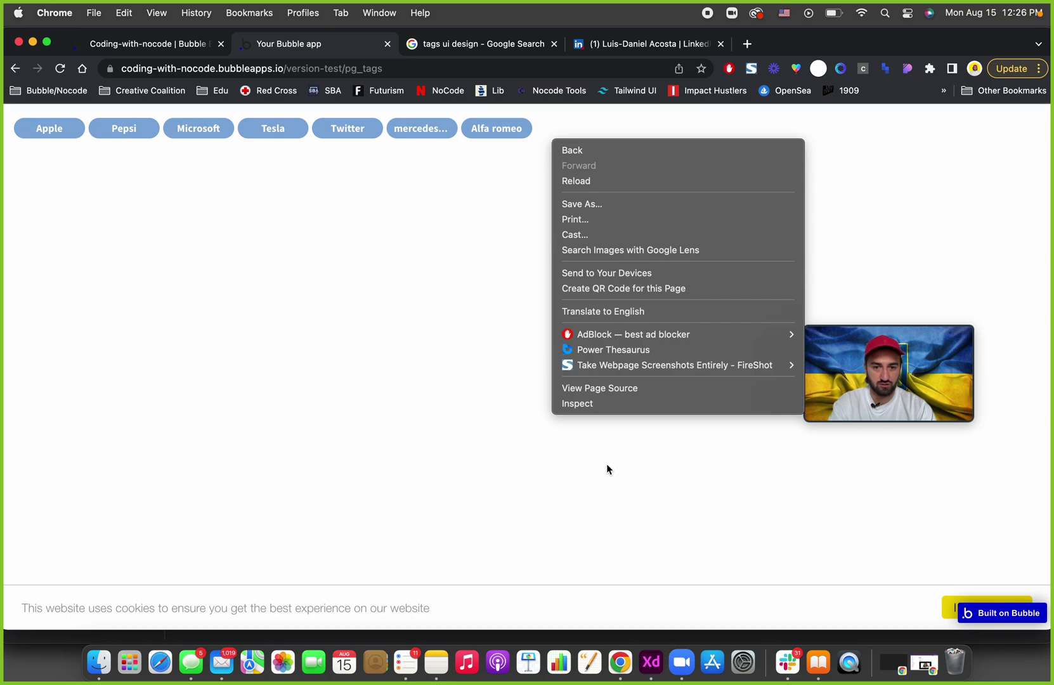
{"action": "left_click", "coordinate": [587, 404]}
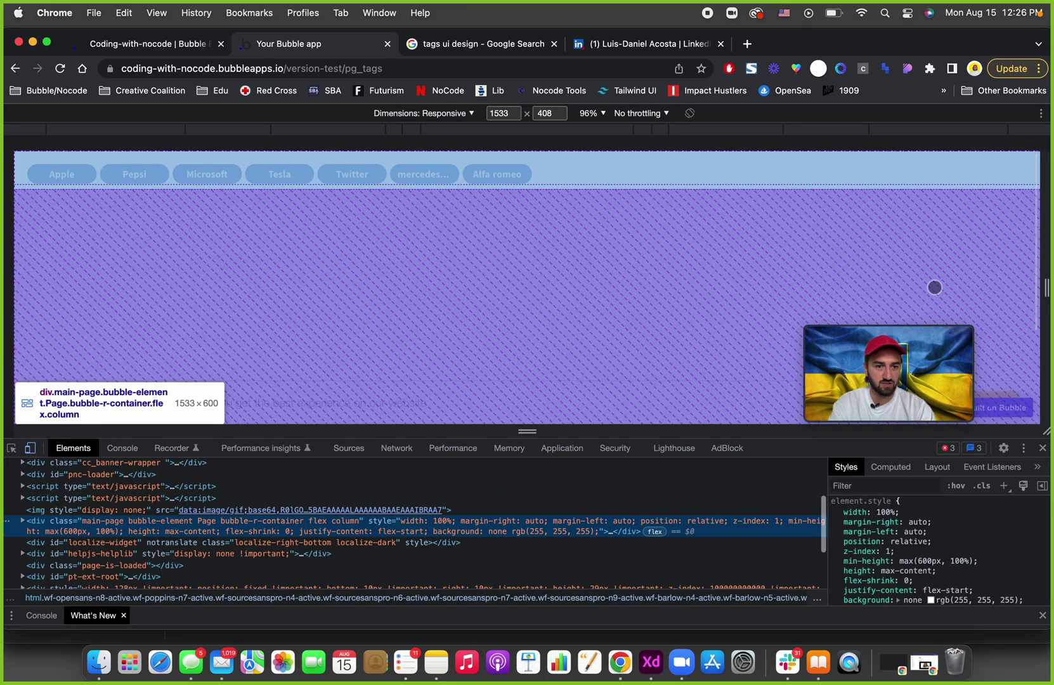
{"action": "mouse_move", "coordinate": [1042, 286]}
{"action": "left_mouse_down"}
{"action": "mouse_move", "coordinate": [721, 277]}
{"action": "mouse_move", "coordinate": [671, 288]}
{"action": "left_mouse_up"}
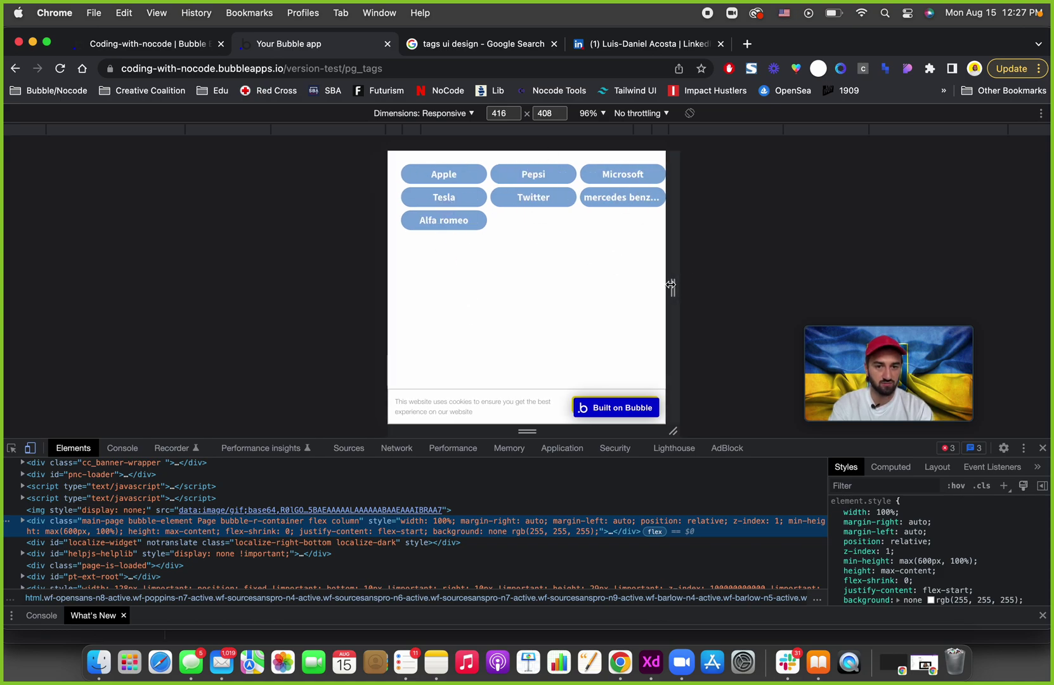
{"action": "left_click", "coordinate": [477, 43]}
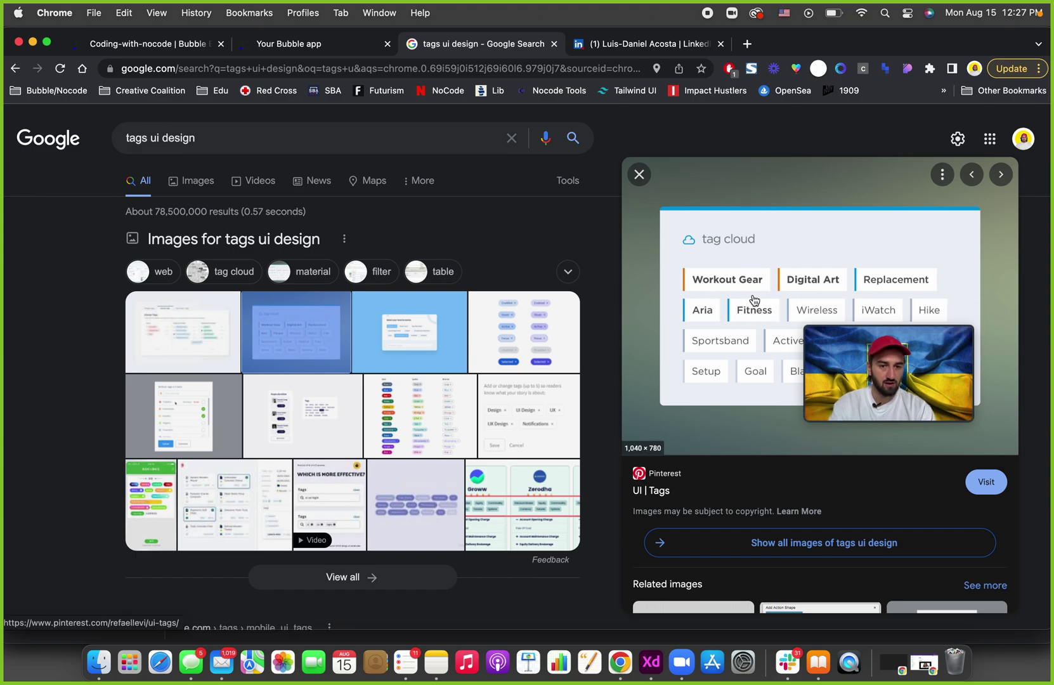
{"action": "left_click", "coordinate": [287, 43]}
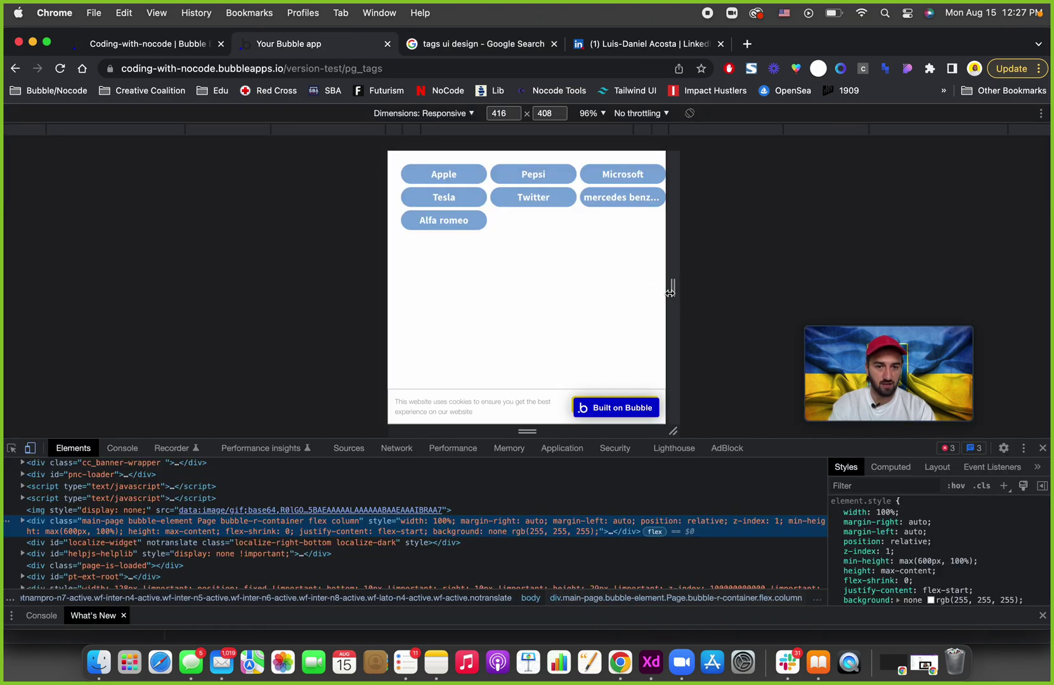
{"action": "left_click_drag", "start_coordinate": [671, 291], "coordinate": [1046, 292]}
{"action": "left_click", "coordinate": [1043, 448]}
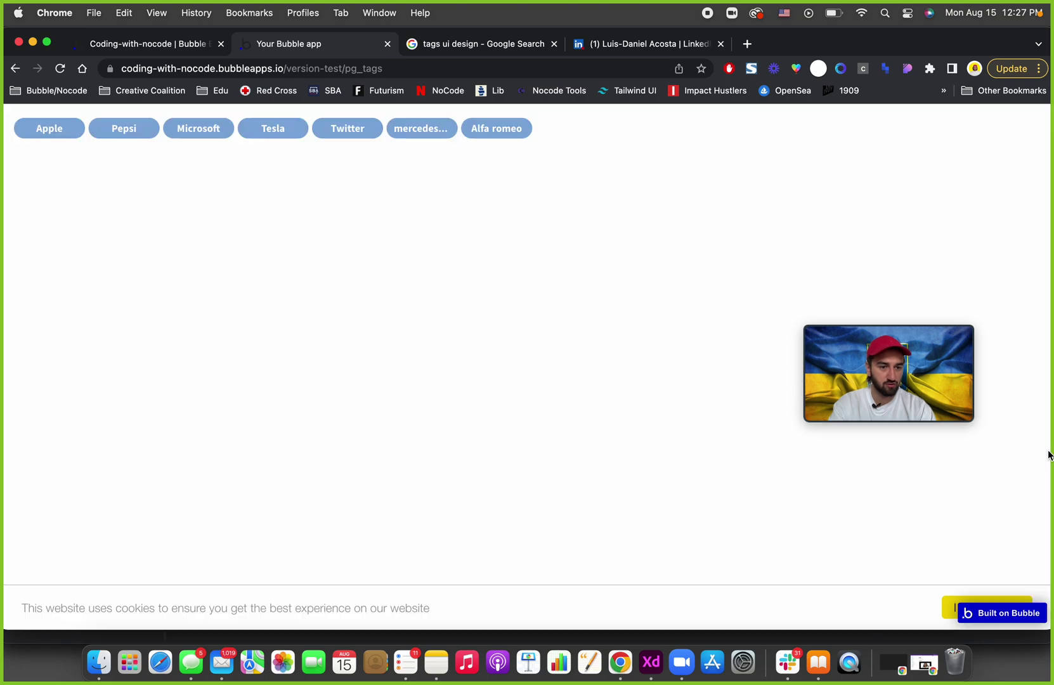
{"action": "left_click", "coordinate": [146, 45]}
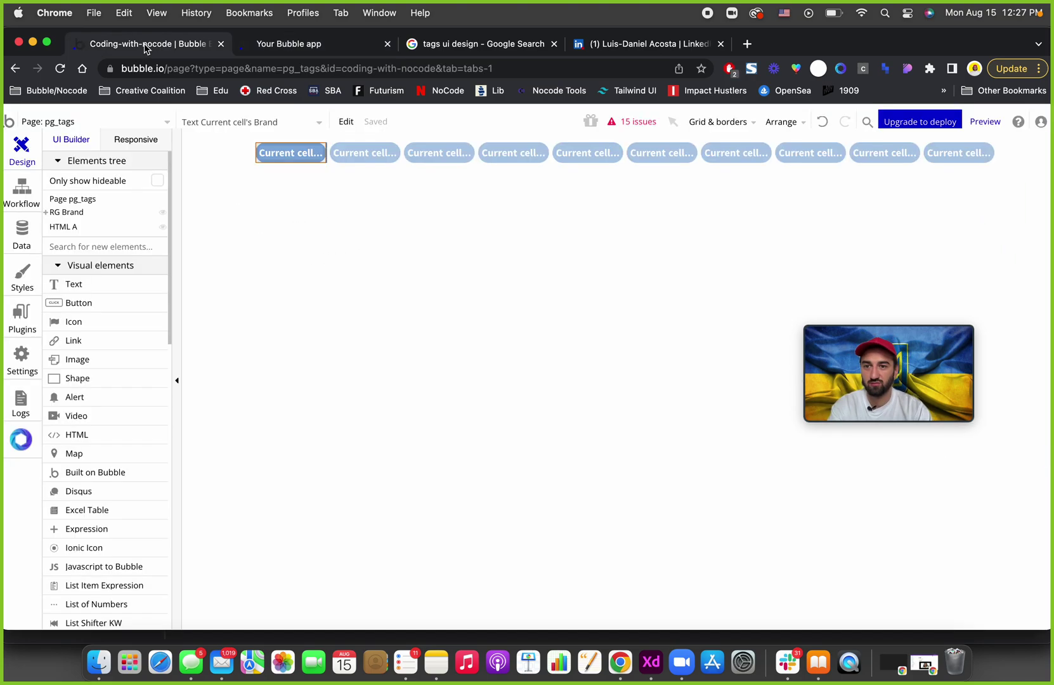
- Open the HTML A element's properties and select all of its style code
{"action": "left_click", "coordinate": [81, 230]}
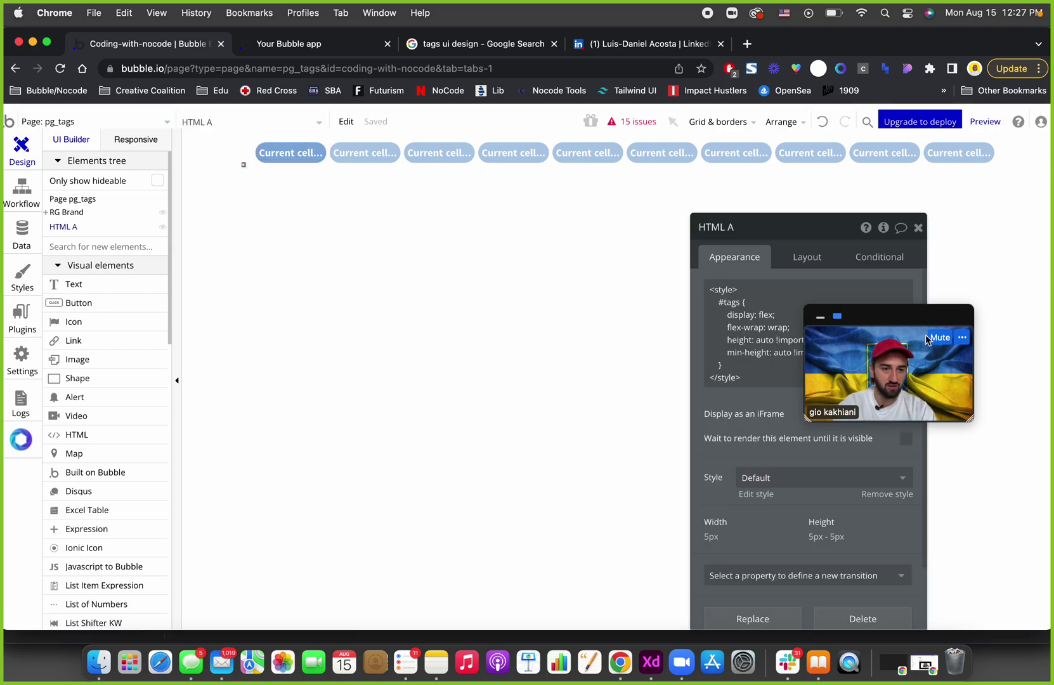
{"action": "left_click_drag", "start_coordinate": [906, 317], "coordinate": [362, 453]}
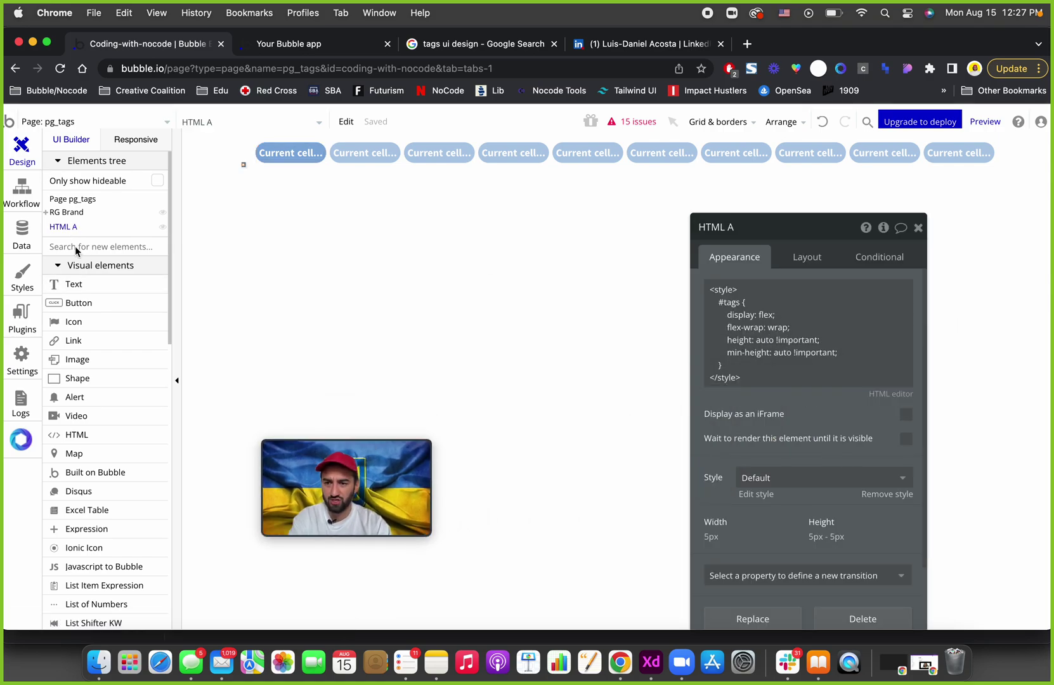
{"action": "left_click", "coordinate": [789, 380]}
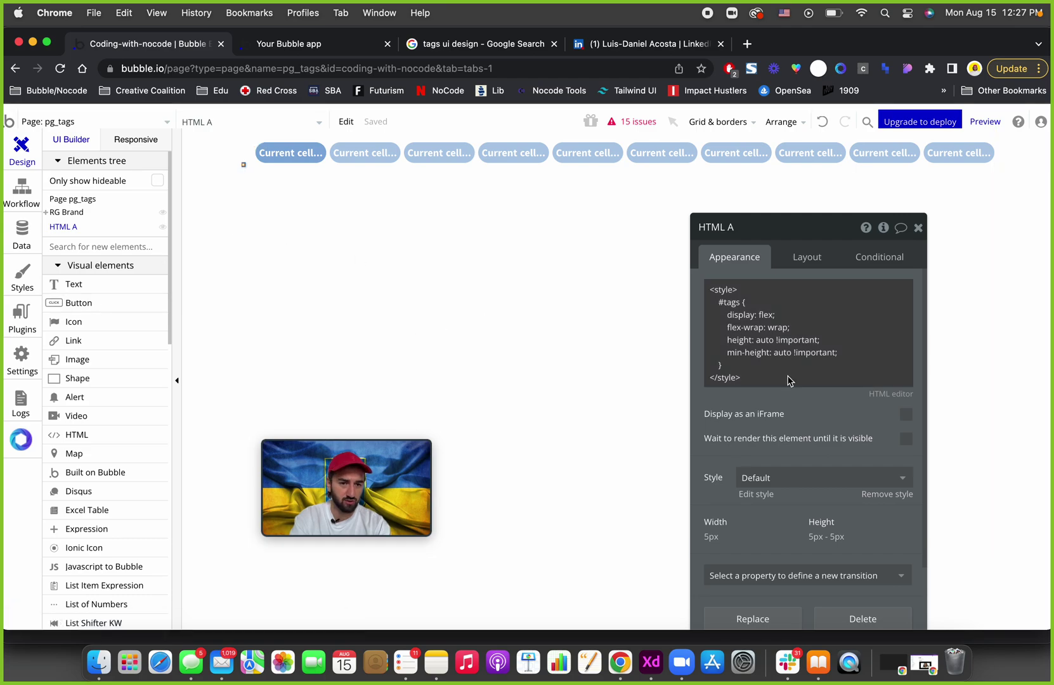
{"action": "key", "text": "super+a"}
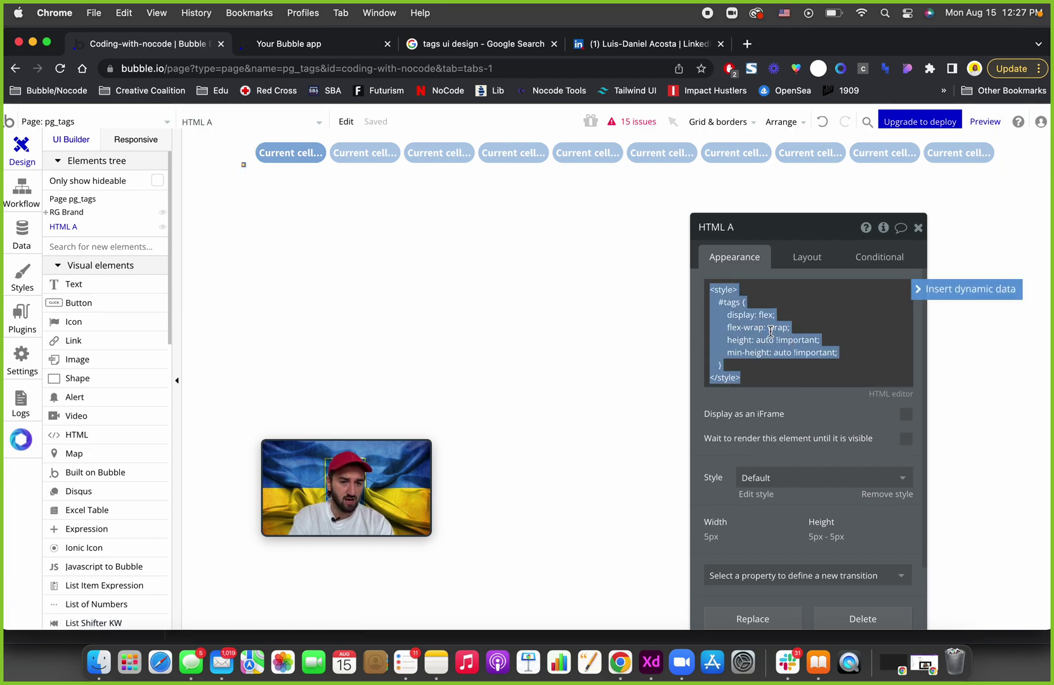
- Highlight the #tags selector, then reselect the flex-wrap style rules
{"action": "left_click", "coordinate": [770, 330]}
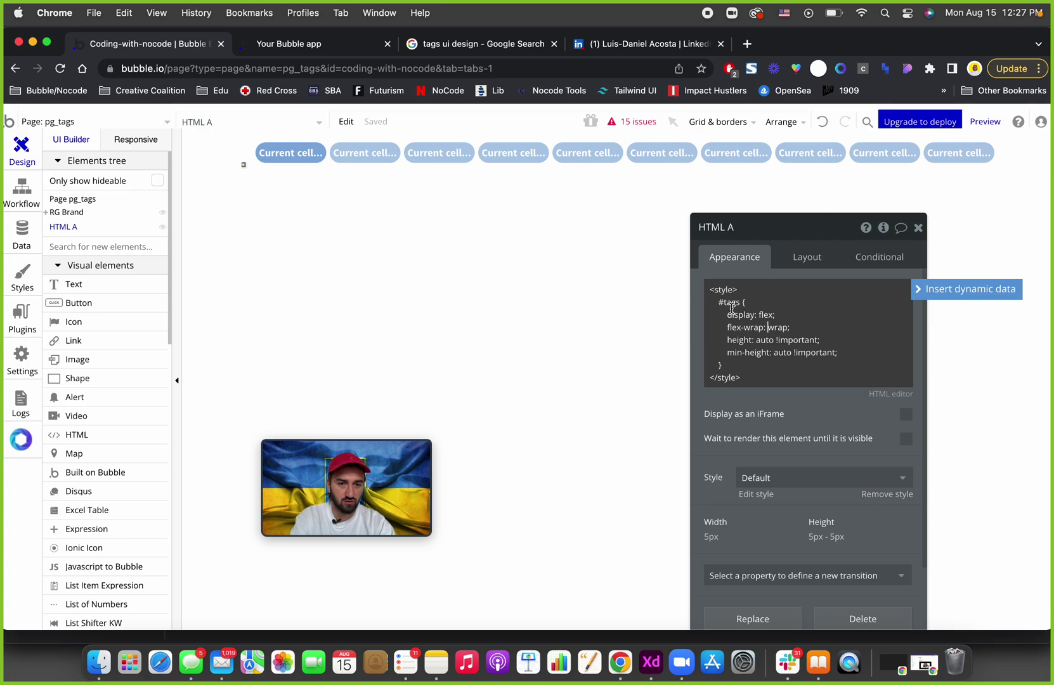
{"action": "double_click", "coordinate": [731, 302]}
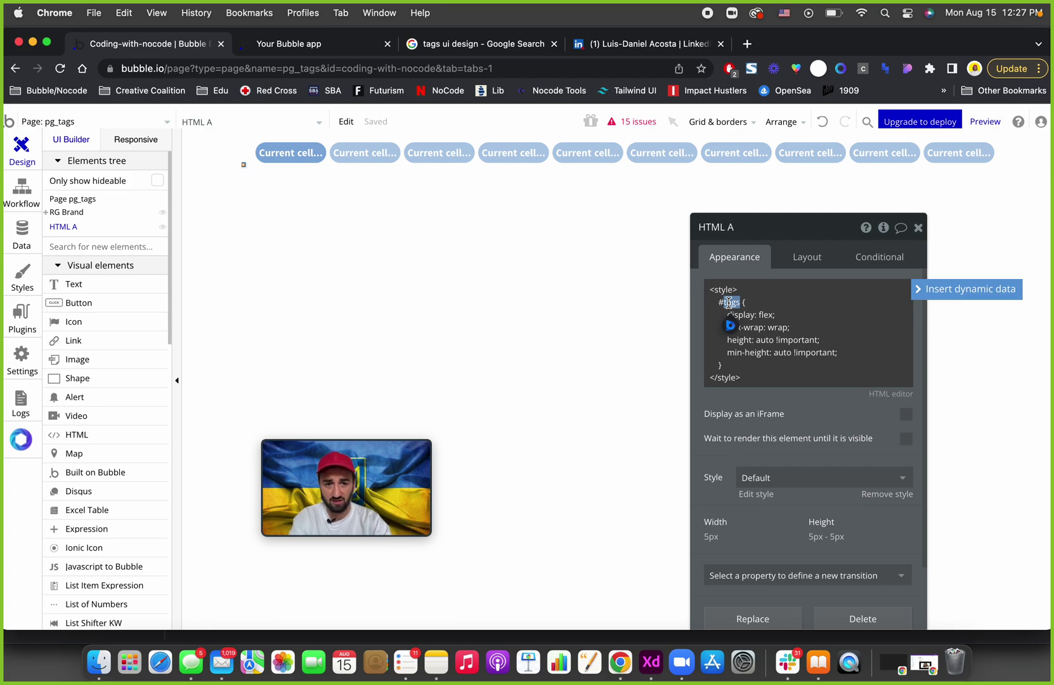
{"action": "left_click", "coordinate": [777, 314]}
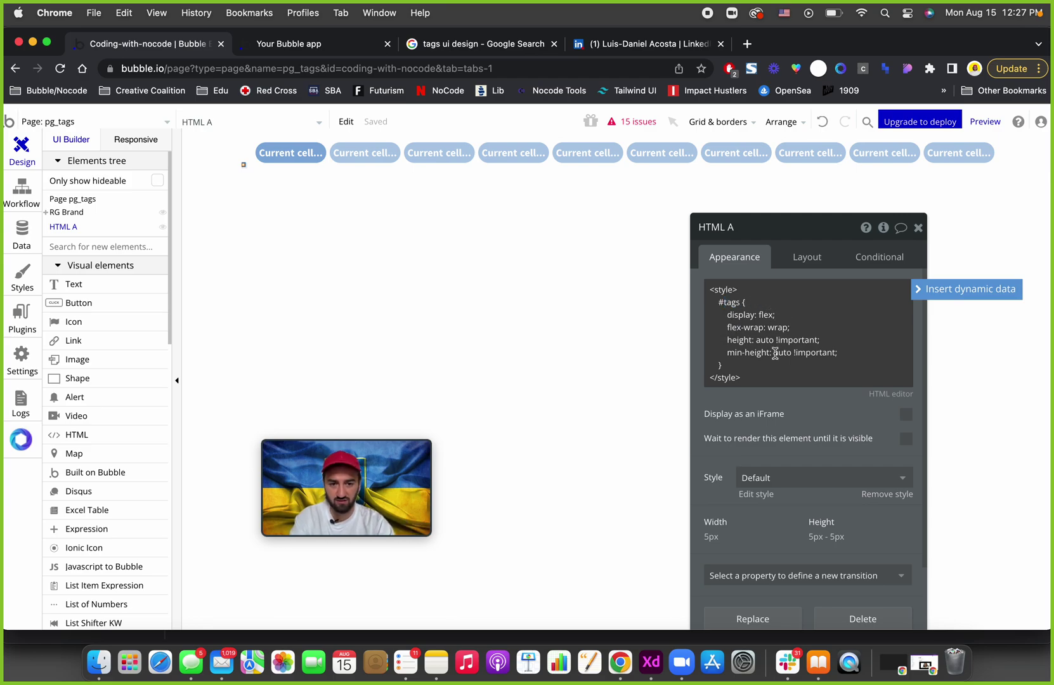
{"action": "left_click_drag", "start_coordinate": [763, 377], "coordinate": [700, 282]}
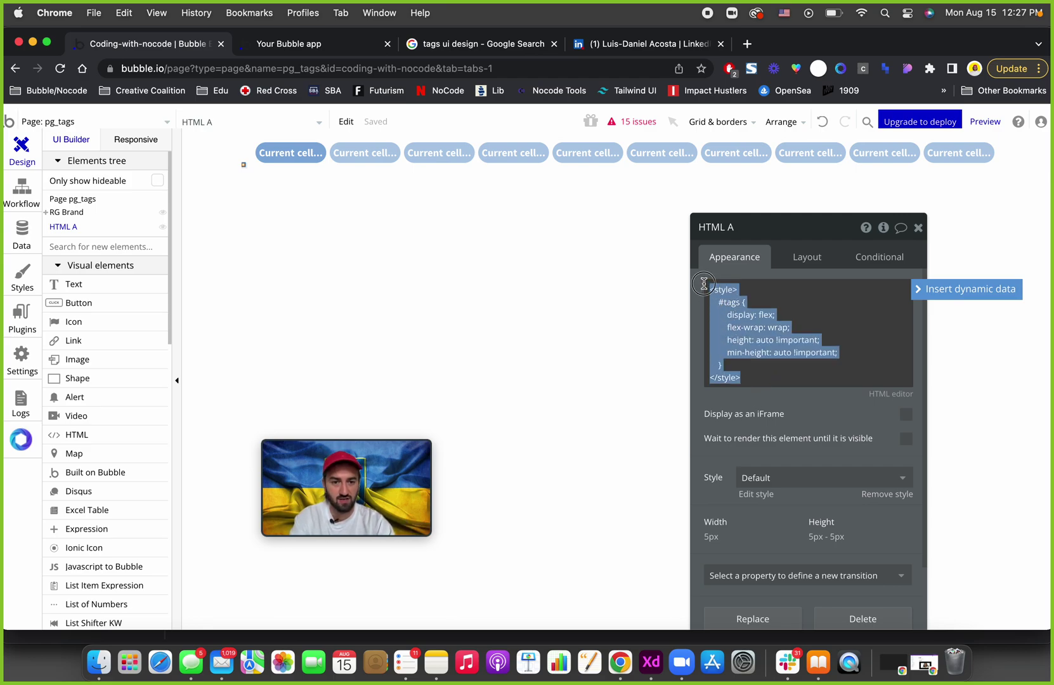
- Set the RG Brand repeating group's ID attribute to rg
{"action": "left_click", "coordinate": [738, 395]}
{"action": "left_click", "coordinate": [64, 213]}
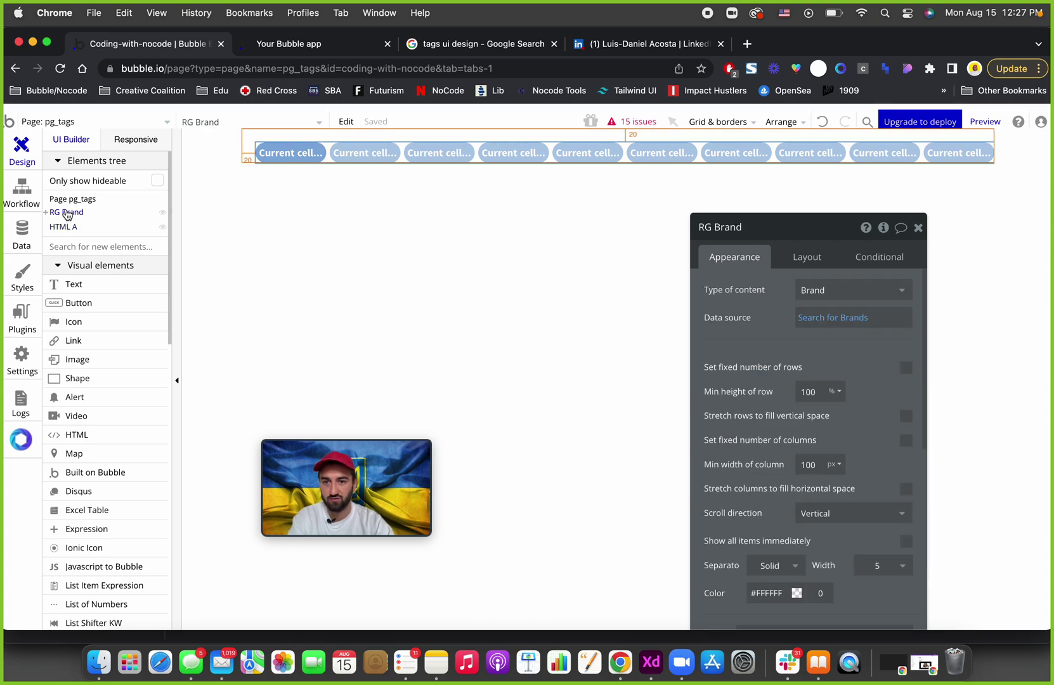
{"action": "right_click", "coordinate": [725, 343]}
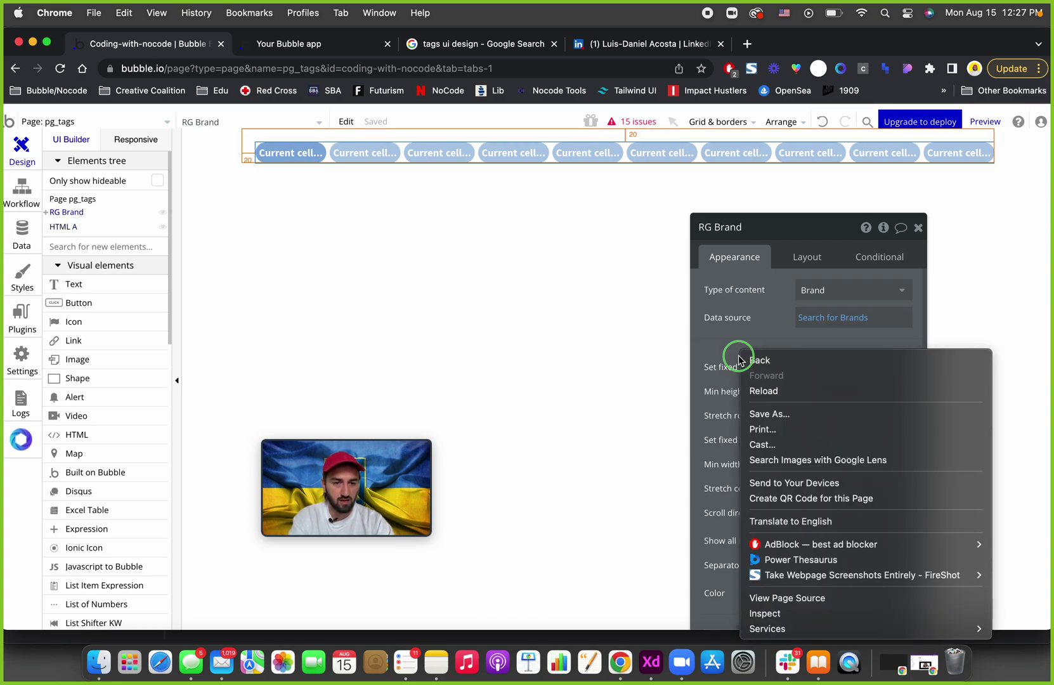
{"action": "left_click", "coordinate": [725, 344]}
{"action": "scroll", "coordinate": [725, 343], "scroll_direction": "down", "scroll_amount": 10}
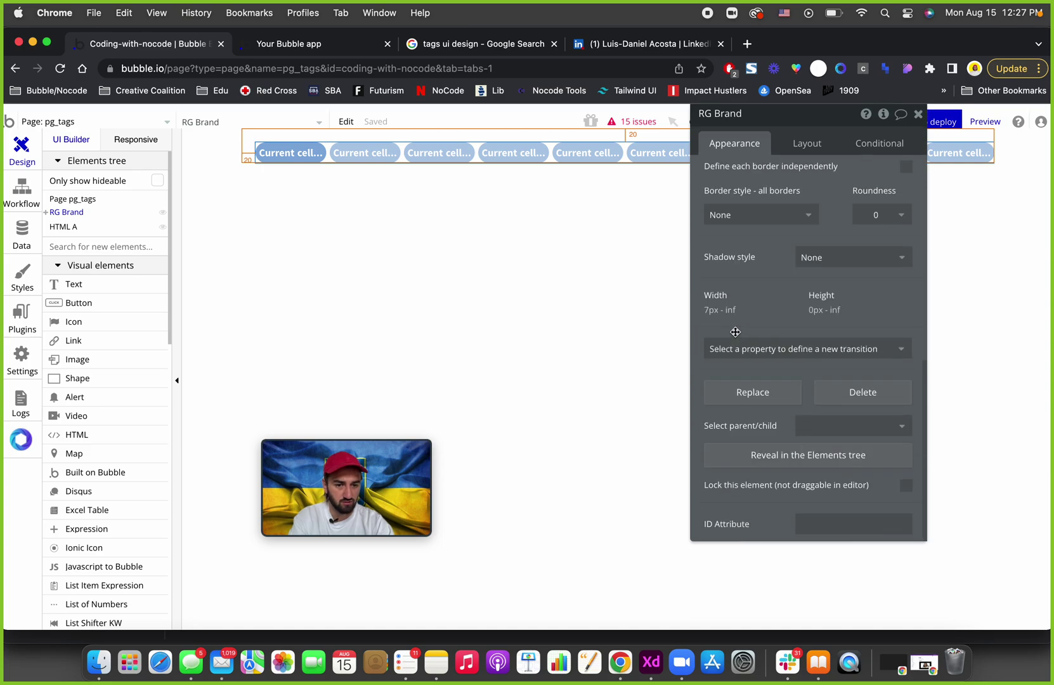
{"action": "left_click", "coordinate": [824, 527]}
{"action": "type", "text": "tags"}
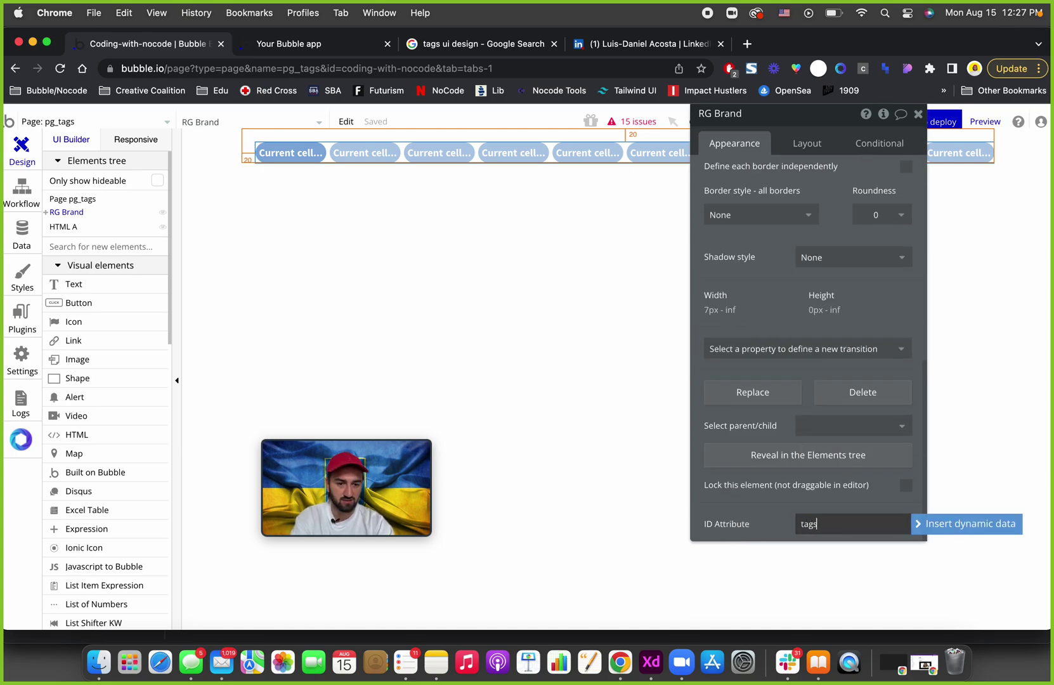
{"action": "key", "text": "Return"}
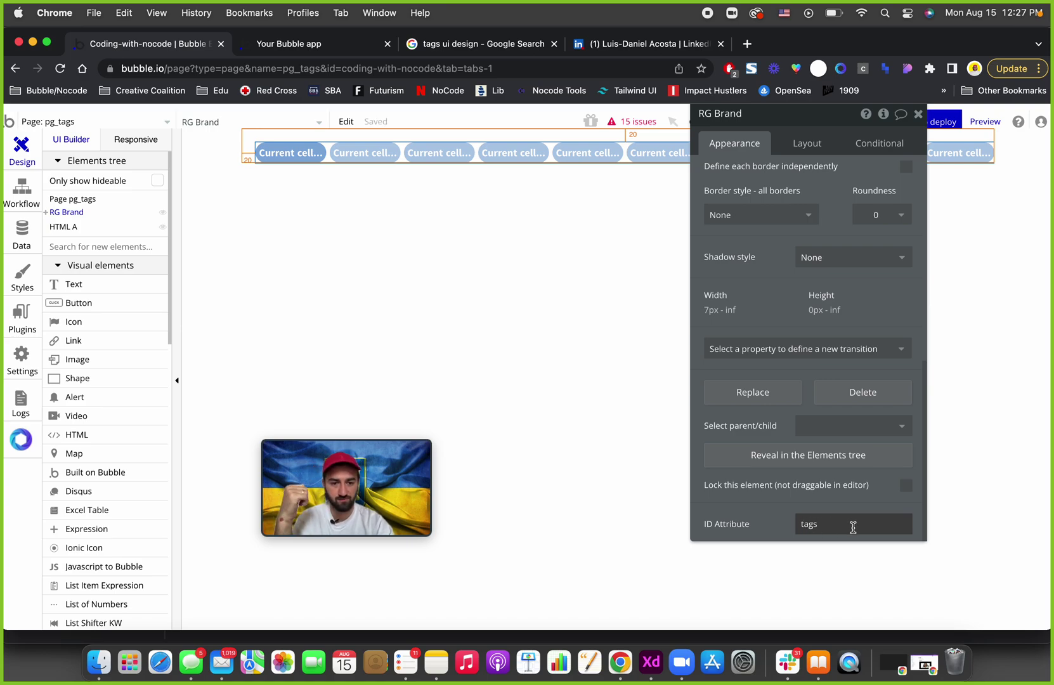
{"action": "double_click", "coordinate": [853, 528]}
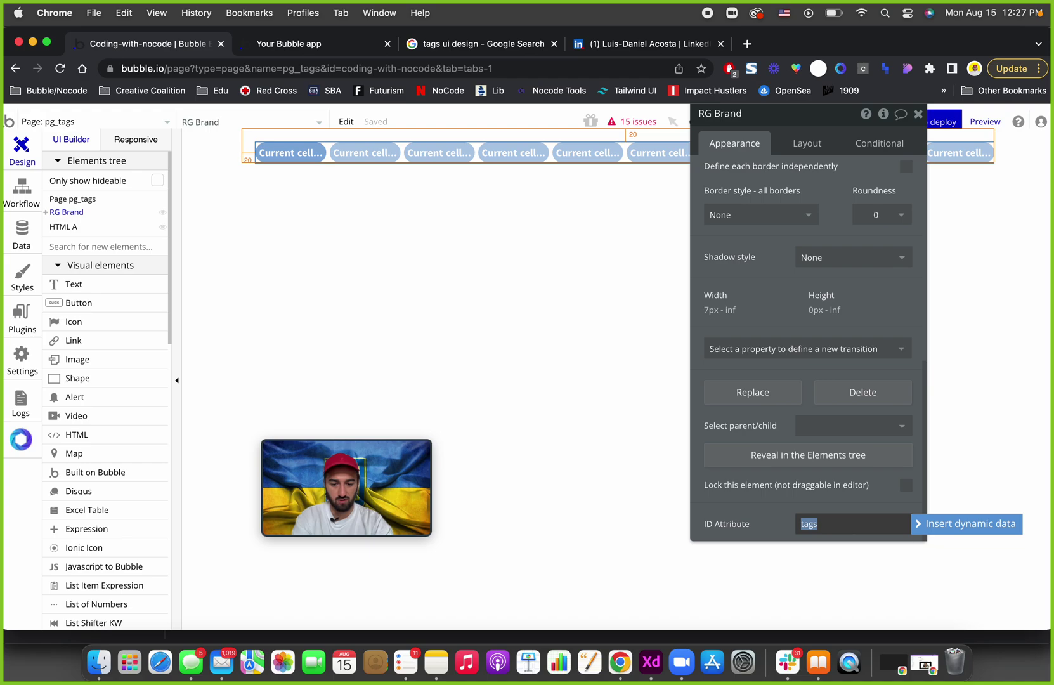
{"action": "type", "text": "rg"}
{"action": "key", "text": "Return"}
- Change the HTML A style rule's selector from #tags to #rg and commit it
{"action": "left_click", "coordinate": [63, 227]}
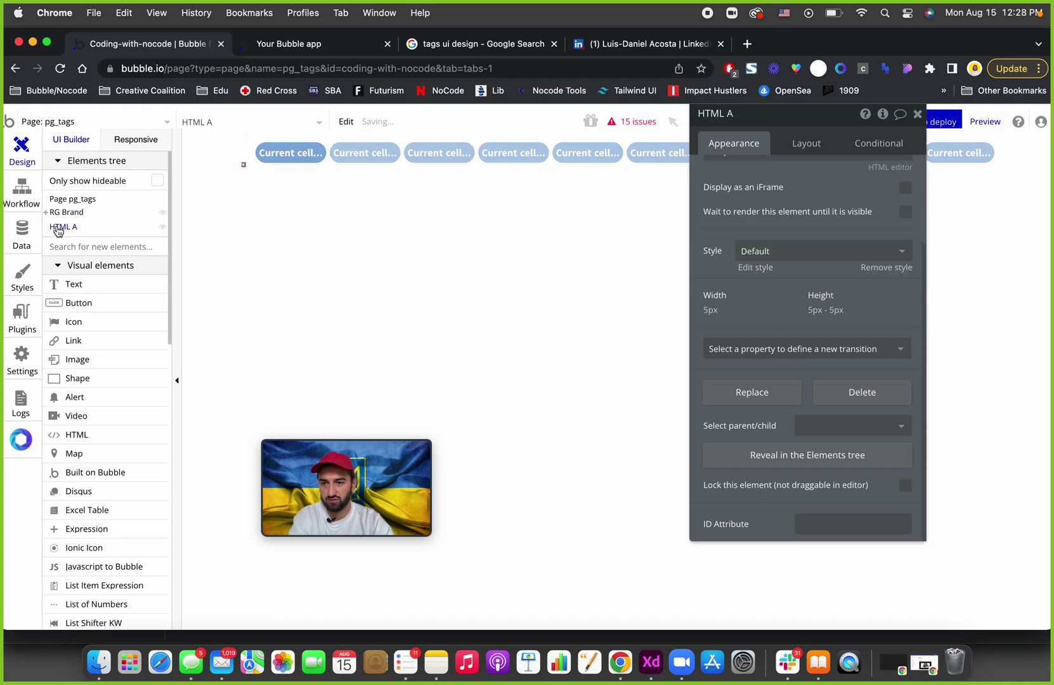
{"action": "left_click_drag", "start_coordinate": [808, 233], "coordinate": [807, 445]}
{"action": "left_click", "coordinate": [727, 398]}
{"action": "key", "text": "super+a"}
{"action": "left_click", "coordinate": [726, 397]}
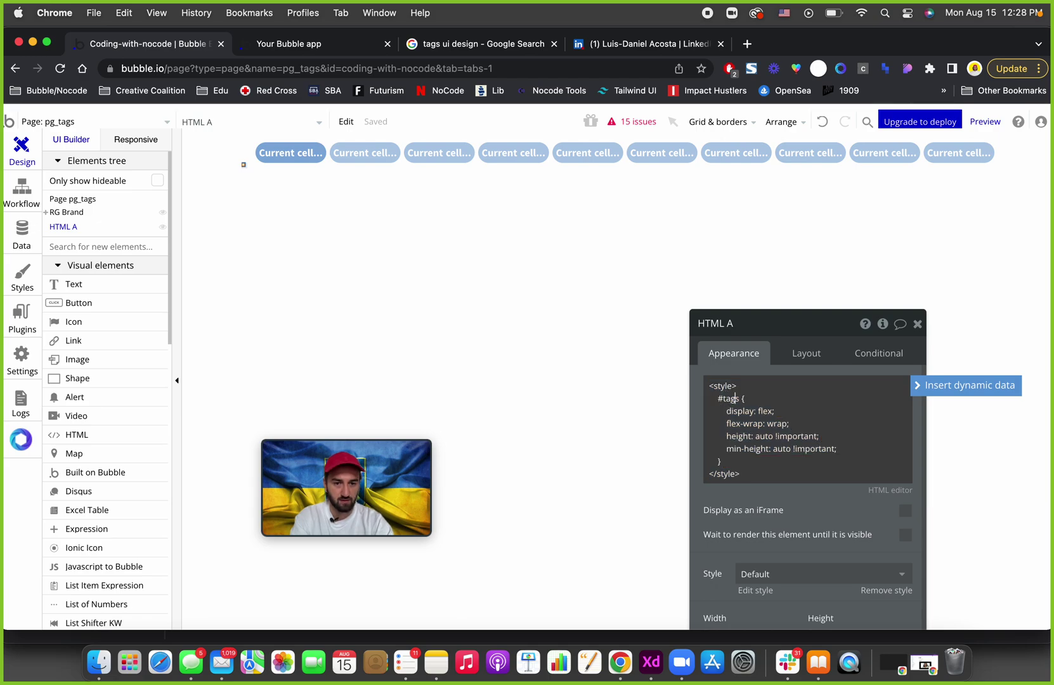
{"action": "key", "text": "BackSpace"}
{"action": "type", "text": "rg"}
{"action": "left_click", "coordinate": [968, 333]}
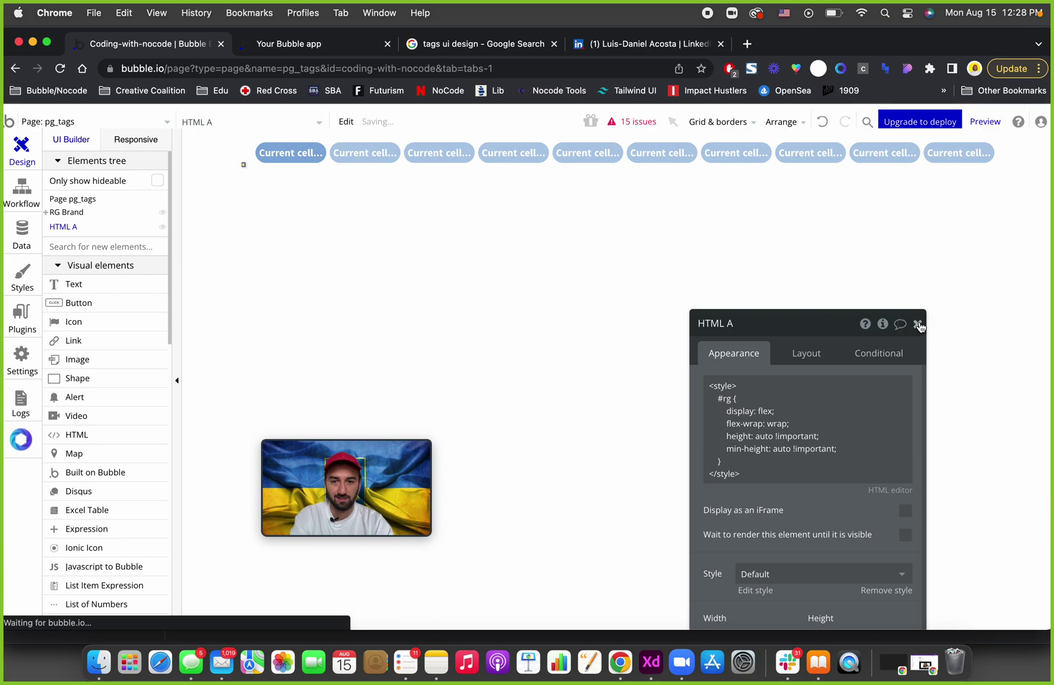
{"action": "left_click", "coordinate": [968, 335]}
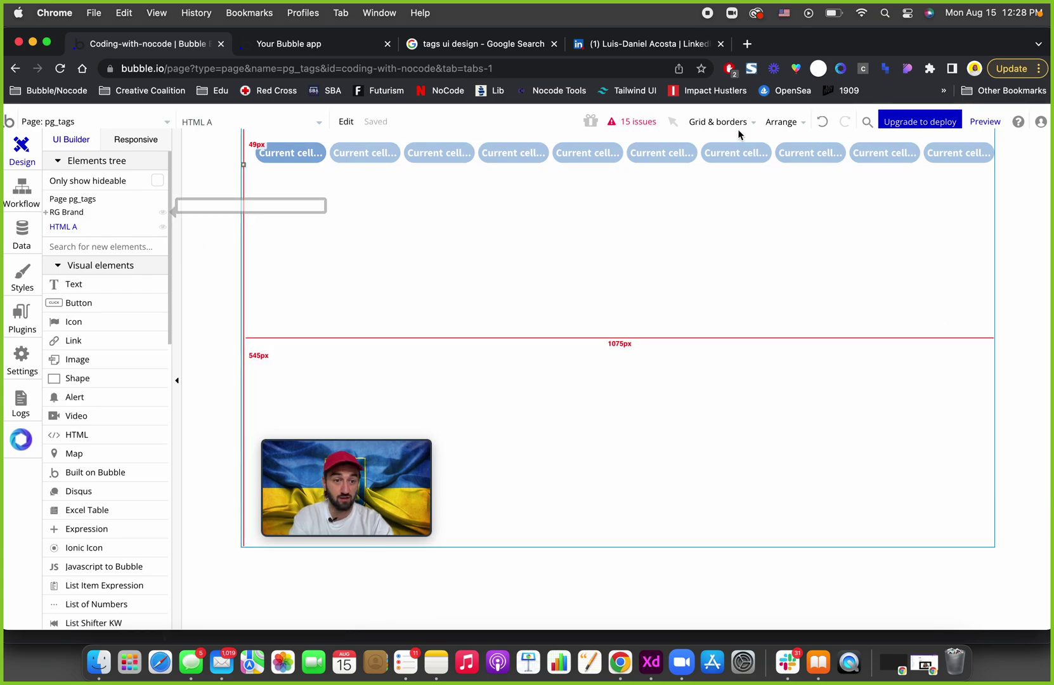
{"action": "left_click", "coordinate": [289, 44]}
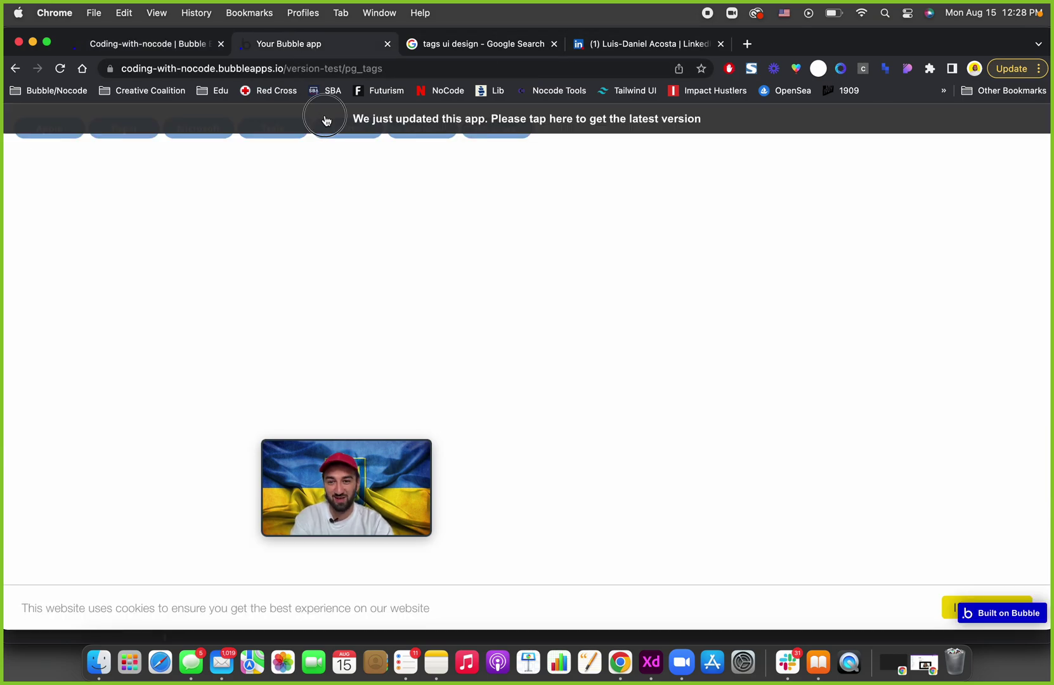
- Reload the preview to show seven brand tag pills in one row, briefly inspecting the page
{"action": "key", "text": "super+r"}
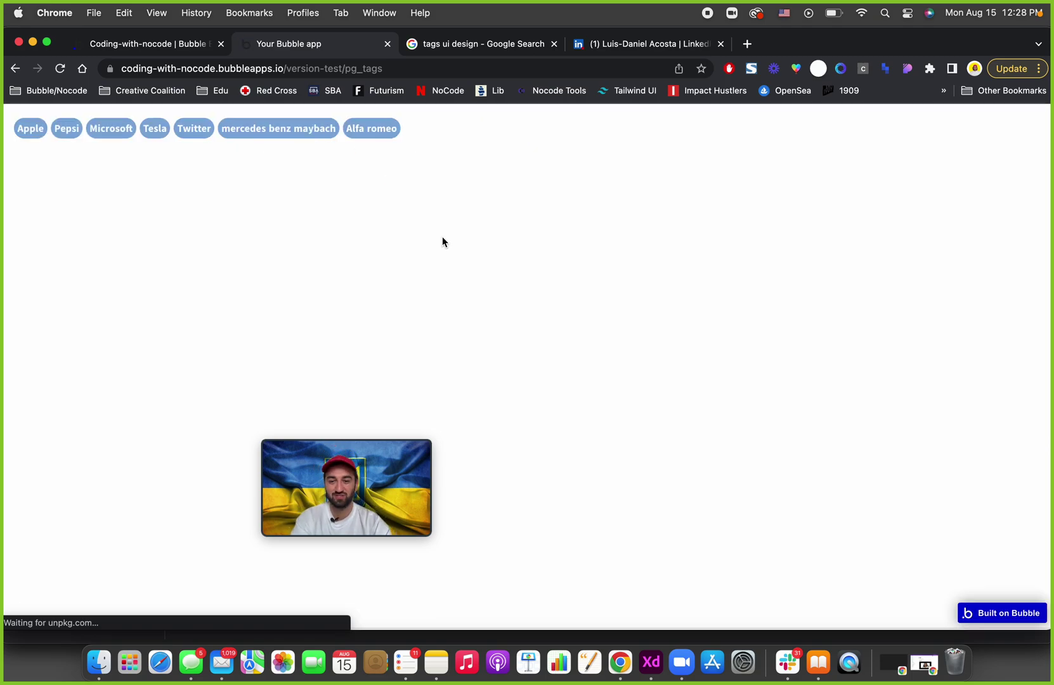
{"action": "left_click_drag", "start_coordinate": [331, 445], "coordinate": [881, 192]}
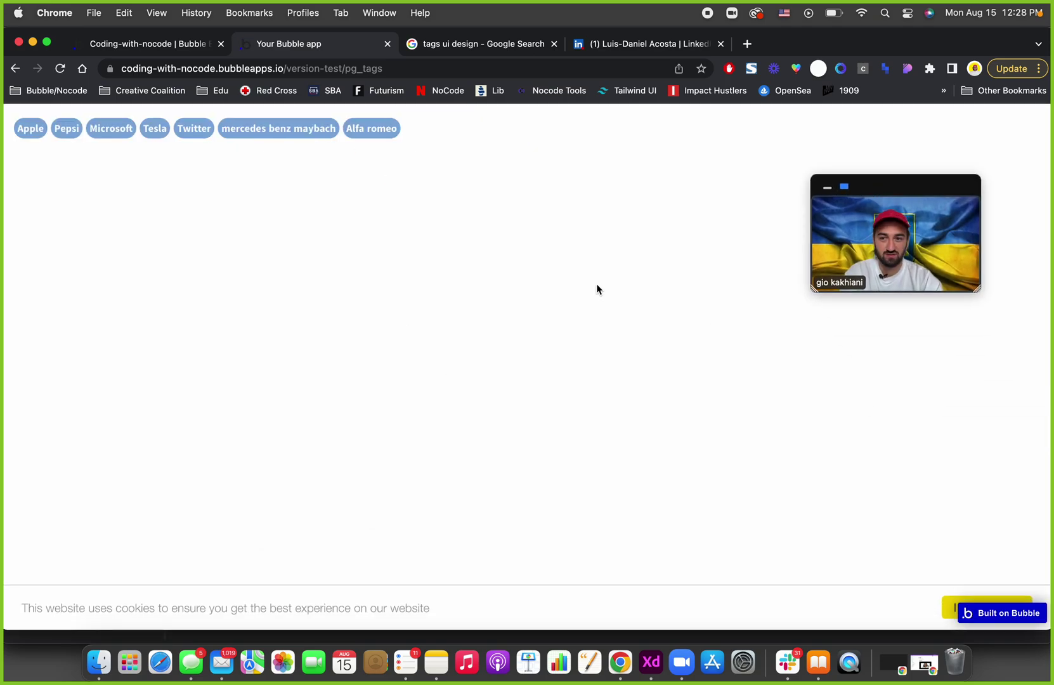
{"action": "right_click", "coordinate": [505, 234]}
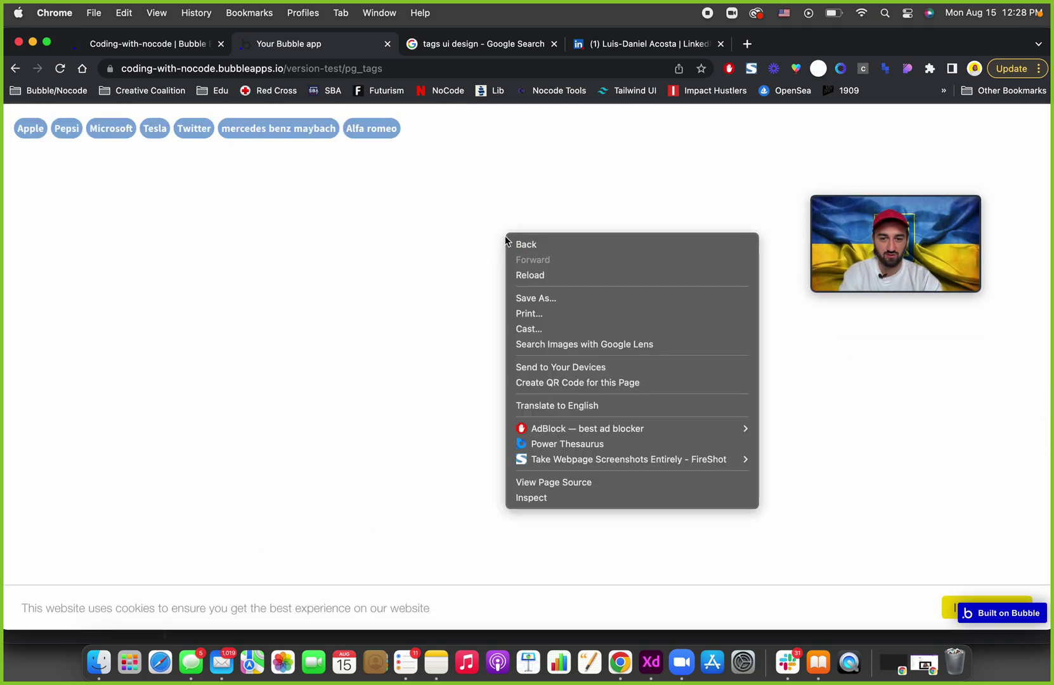
{"action": "left_click", "coordinate": [628, 498]}
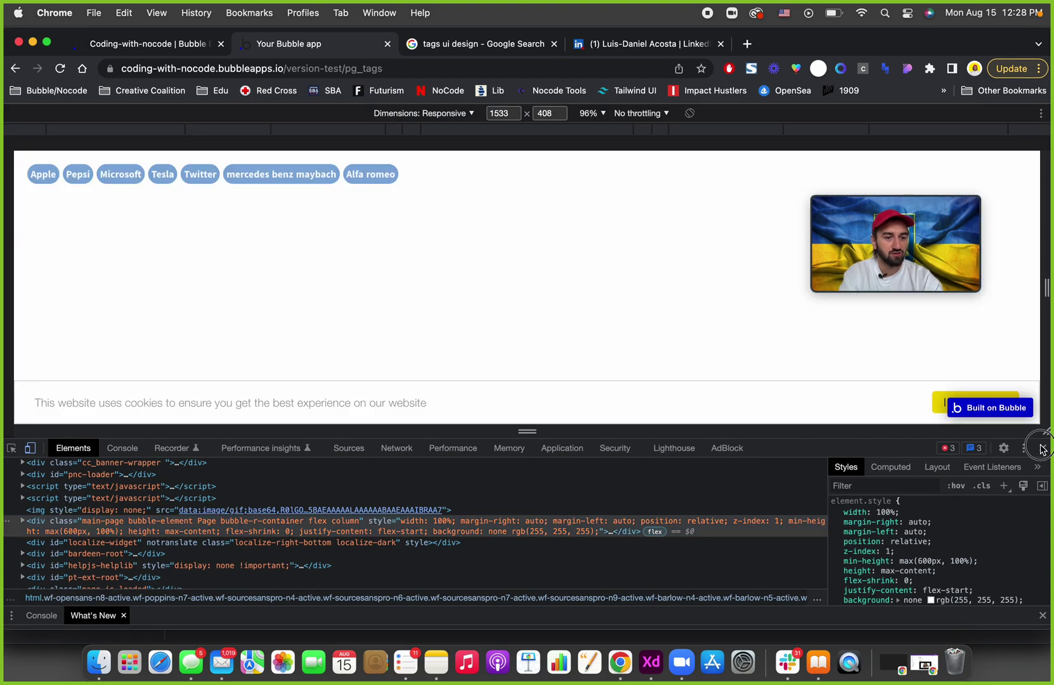
{"action": "left_click", "coordinate": [1042, 448]}
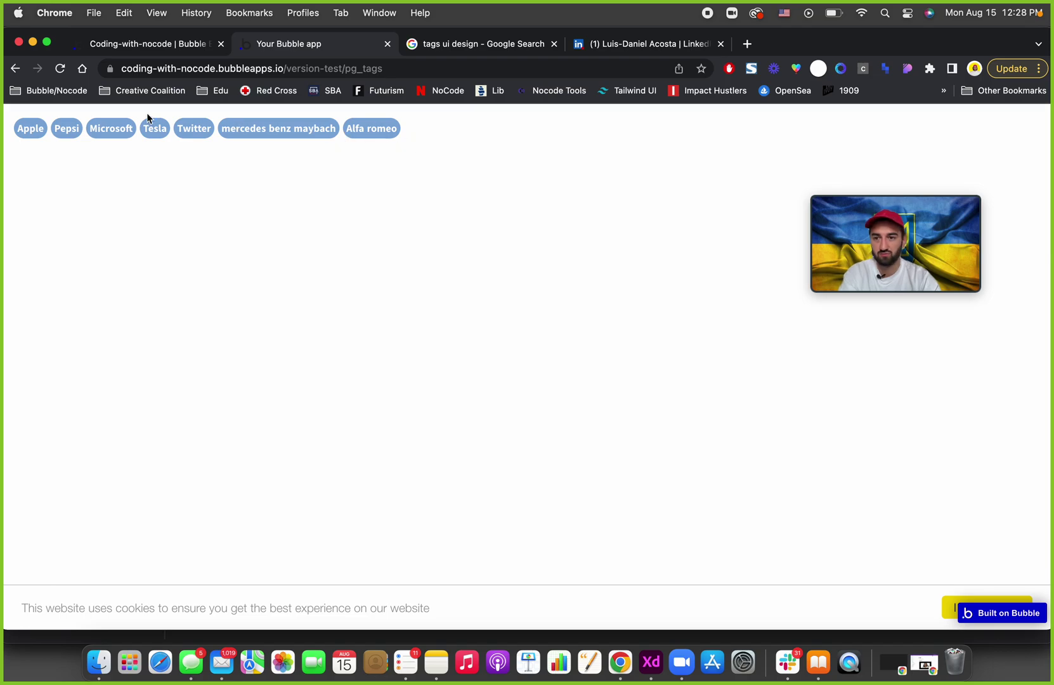
{"action": "left_click", "coordinate": [161, 43]}
- Set RG Brand's maximum width to 300 px and reload the preview so pills wrap to two rows
{"action": "left_click", "coordinate": [537, 151]}
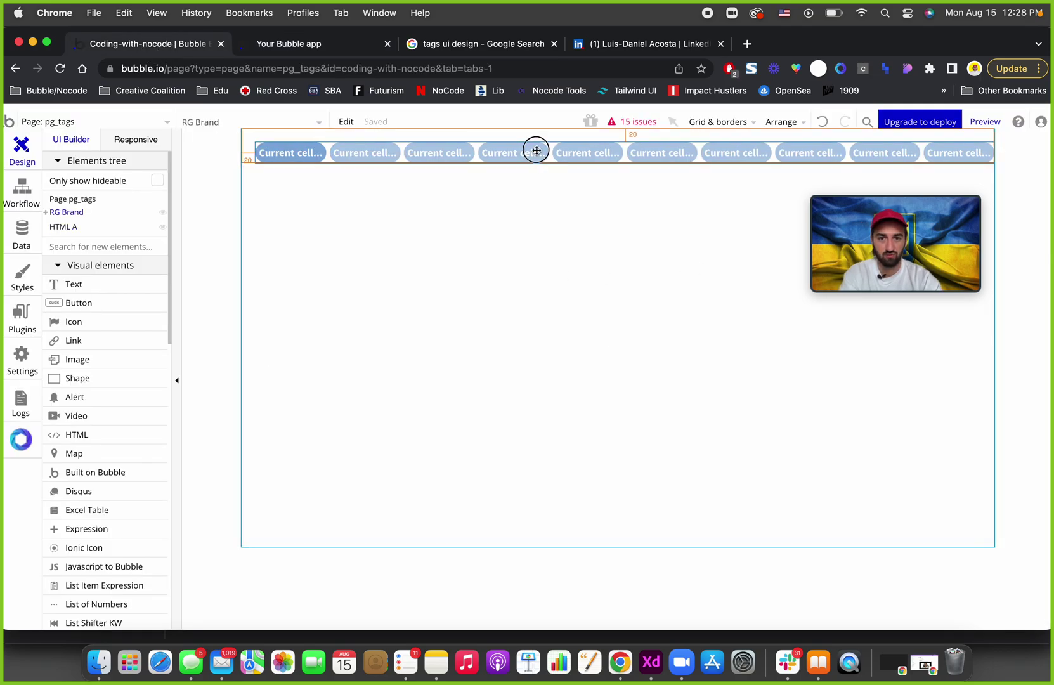
{"action": "double_click", "coordinate": [536, 151]}
{"action": "left_click_drag", "start_coordinate": [724, 325], "coordinate": [667, 227]}
{"action": "left_click", "coordinate": [704, 256]}
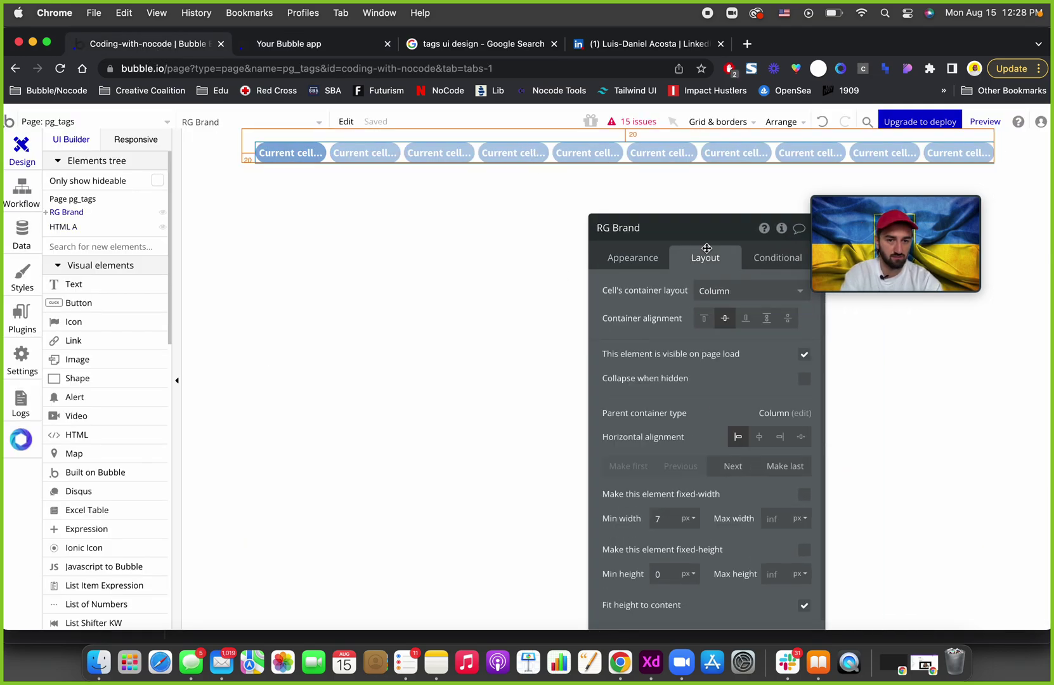
{"action": "scroll", "coordinate": [712, 396], "scroll_direction": "down", "scroll_amount": 2}
{"action": "left_click", "coordinate": [777, 478]}
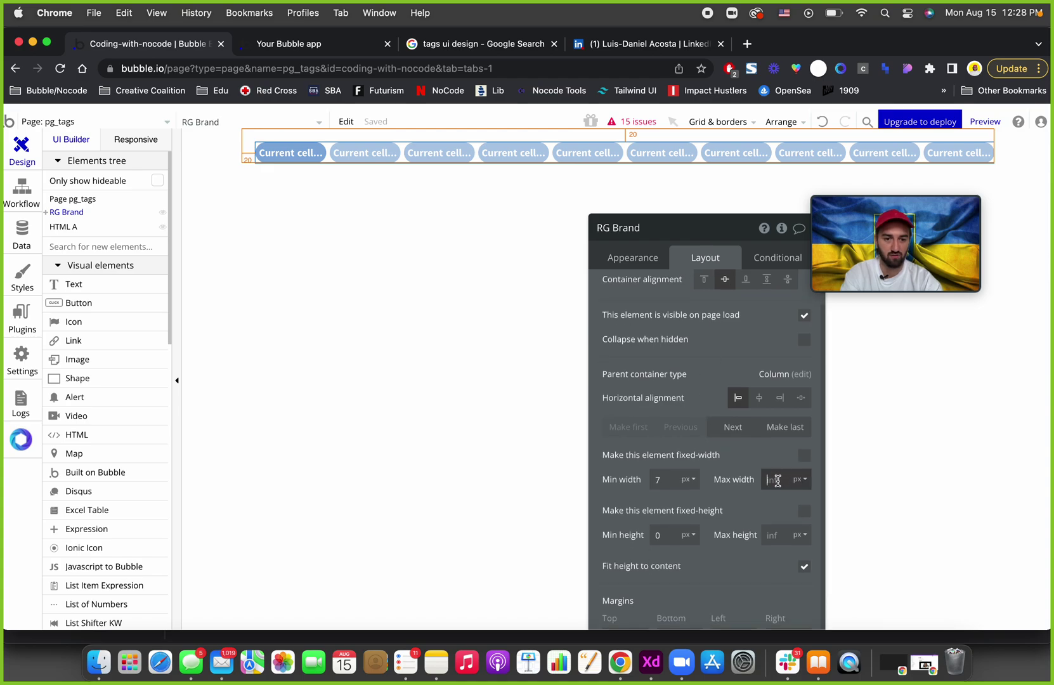
{"action": "type", "text": "300"}
{"action": "key", "text": "Return"}
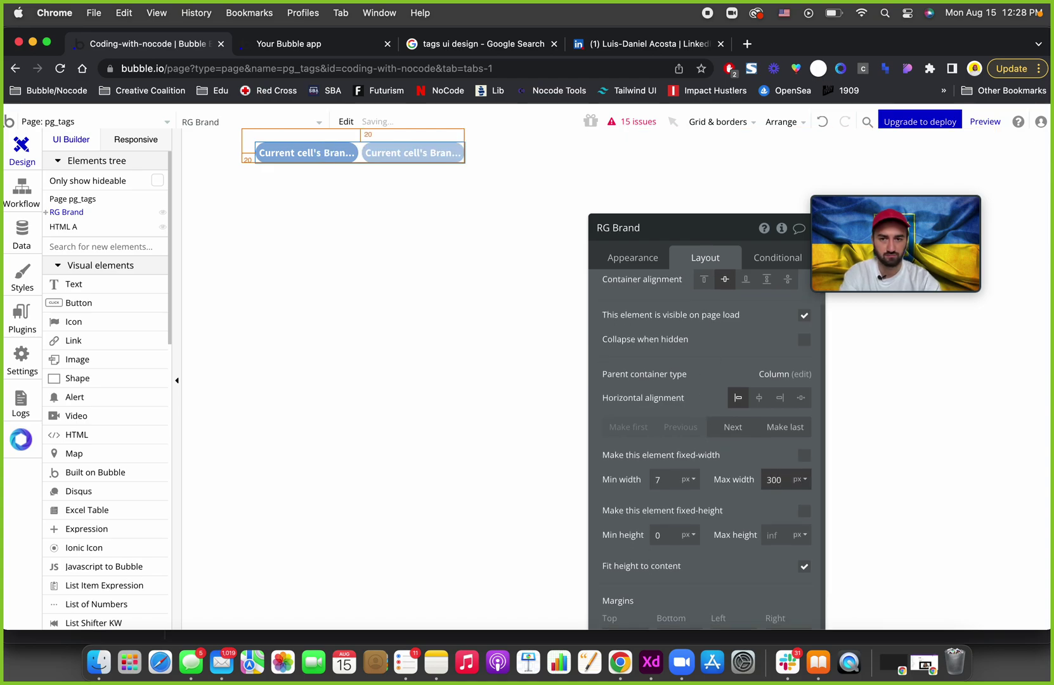
{"action": "left_click", "coordinate": [288, 43]}
{"action": "left_click", "coordinate": [344, 124]}
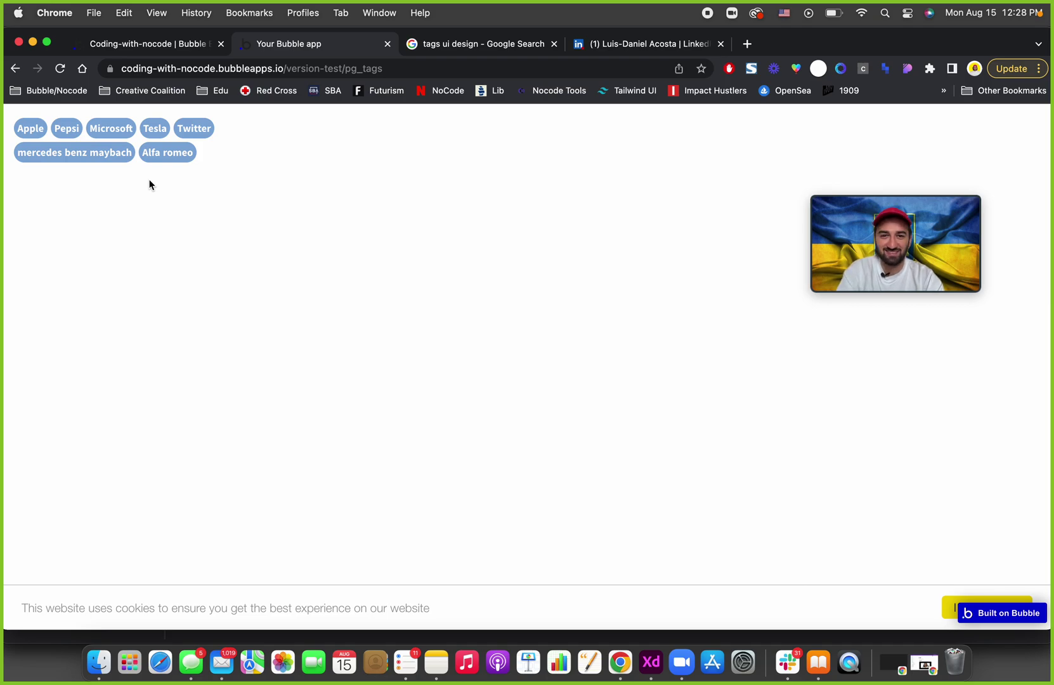
{"action": "left_click", "coordinate": [642, 43]}
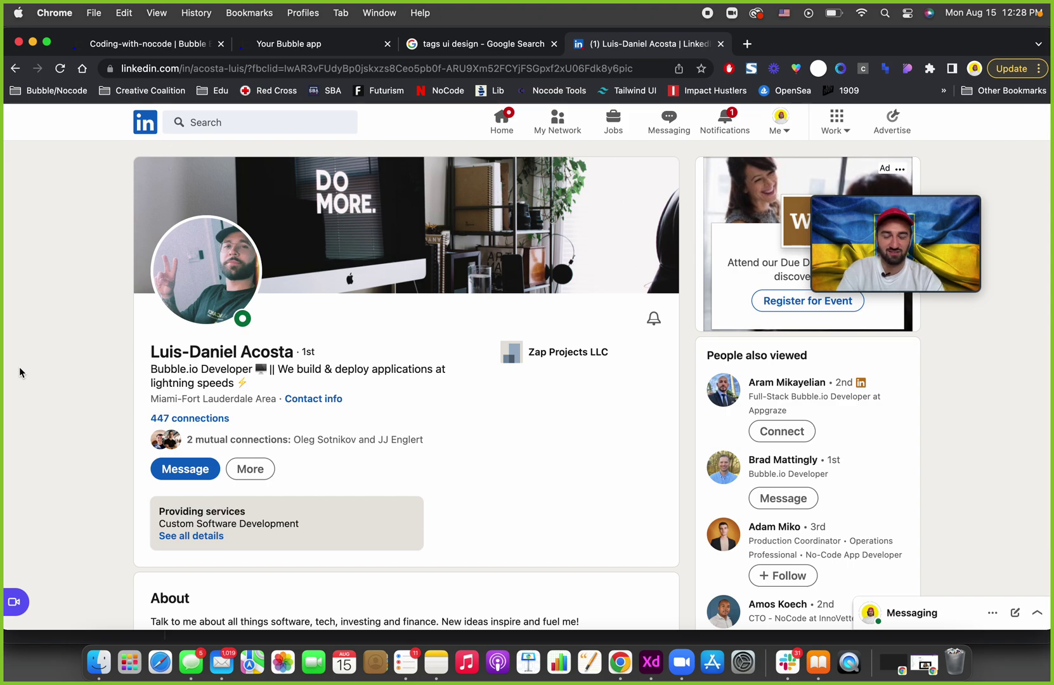
{"action": "left_click", "coordinate": [309, 49]}
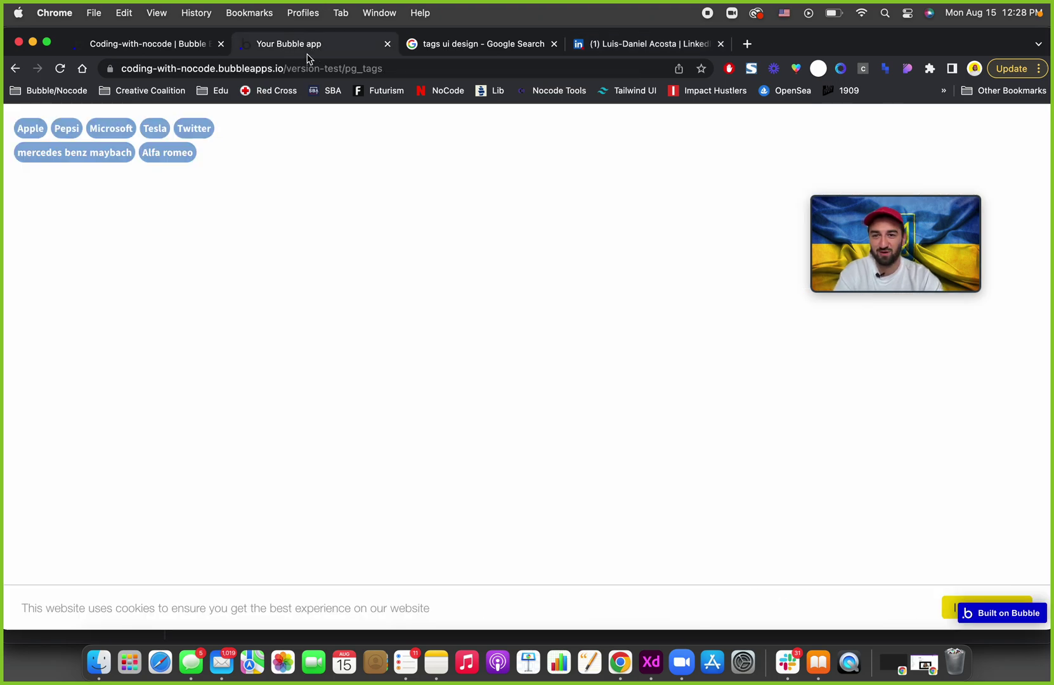